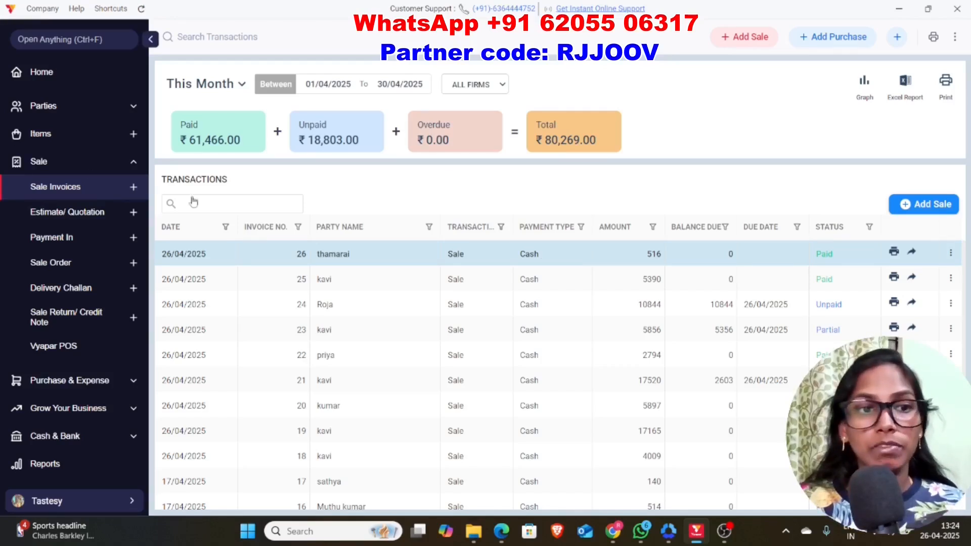
Step: Open the latest sale invoice, authorise saving it with the passcode, and check the title in its preview before saving and closing
double_click(544, 260)
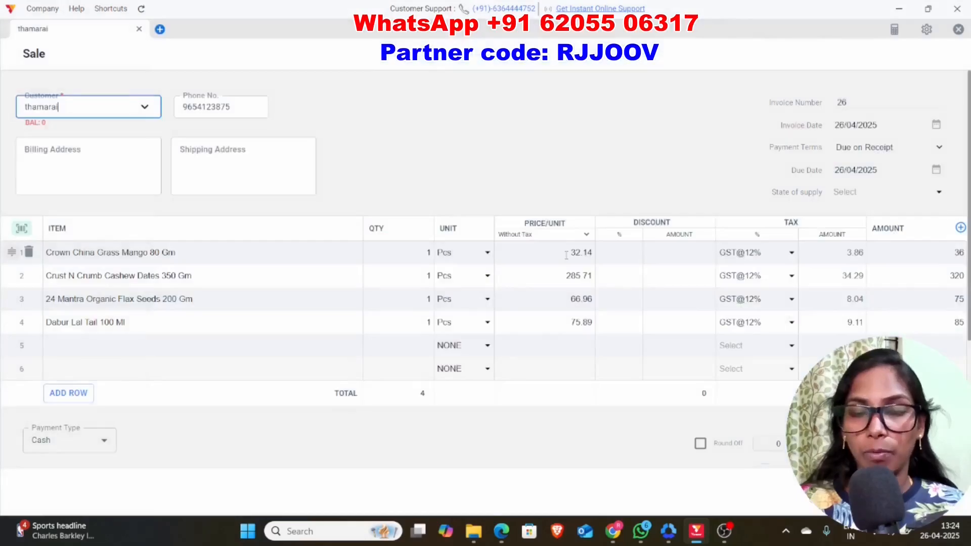
left_click(926, 494)
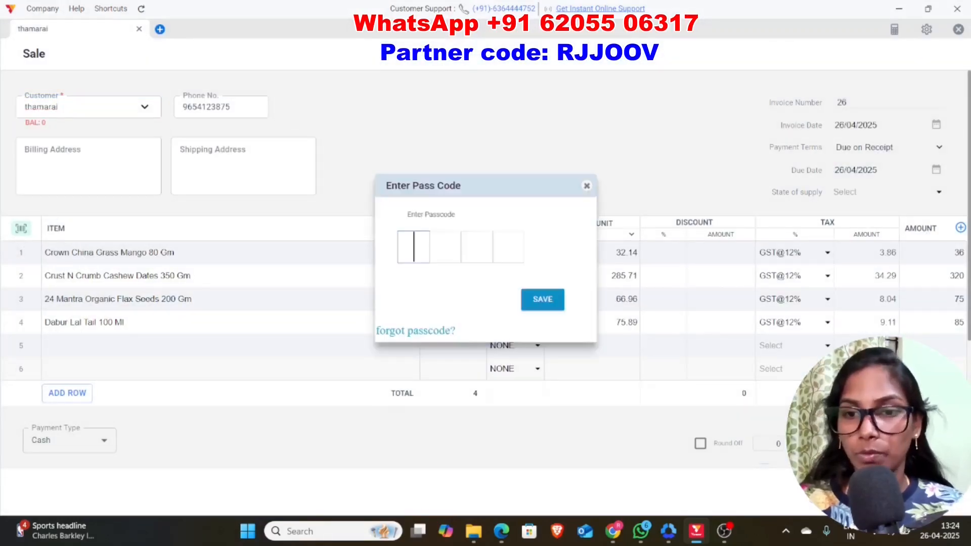
type("•••")
key("BackSpace")
key("BackSpace")
key("BackSpace")
type("••")
key("BackSpace")
key("BackSpace")
key("BackSpace")
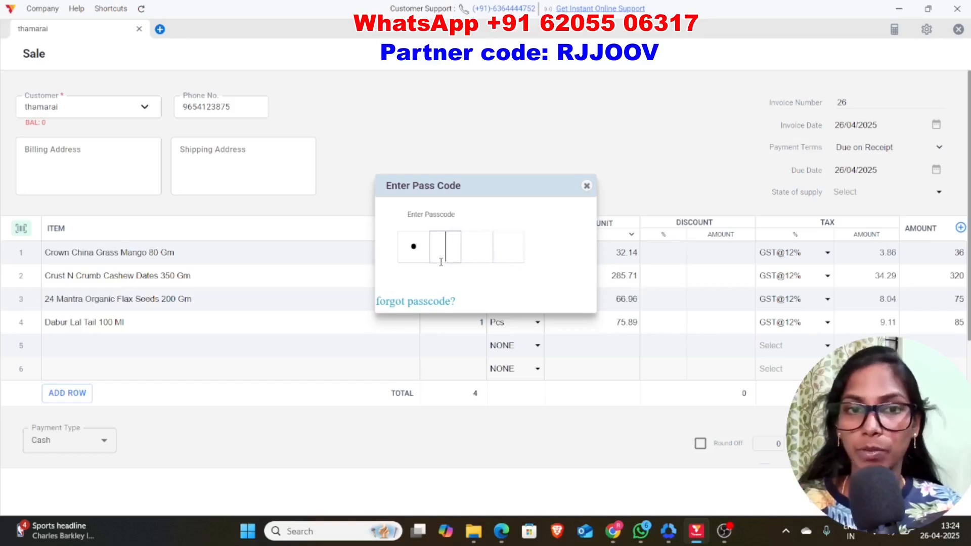
type("••••")
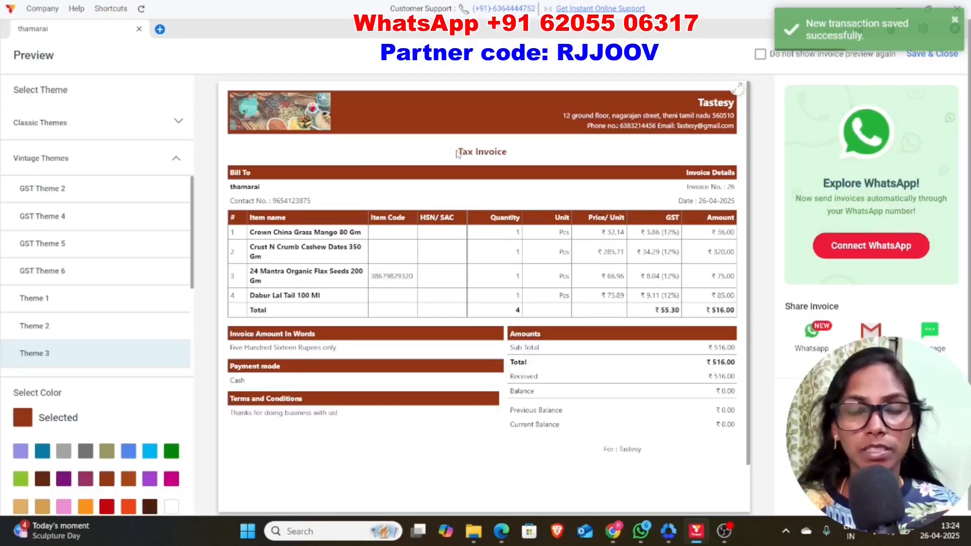
left_click_drag(458, 151, 509, 154)
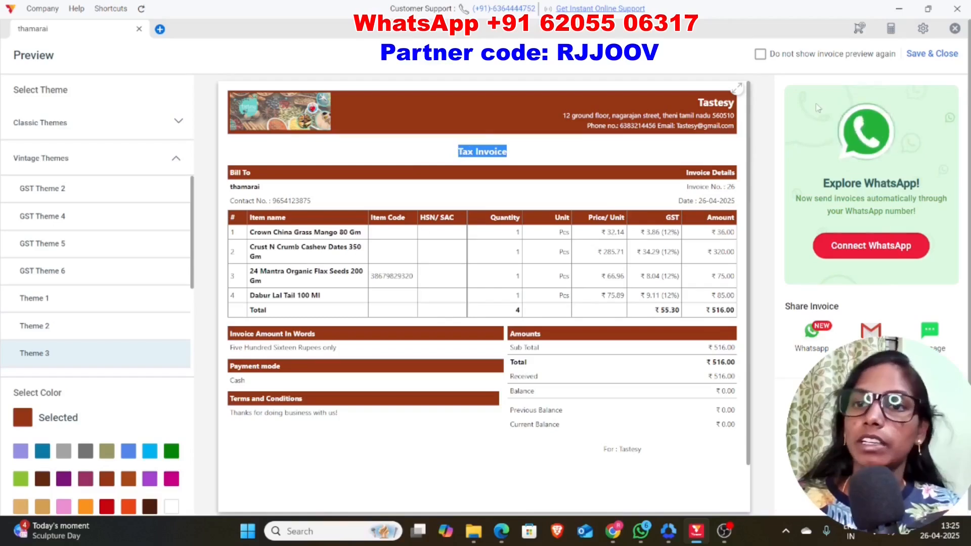
left_click(932, 53)
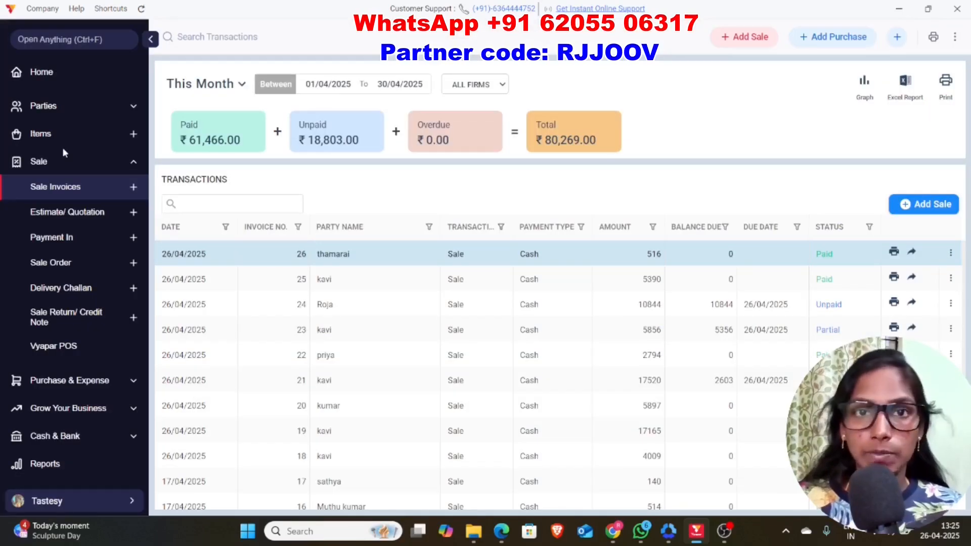
Step: Open the Change Transaction Names dialog from the regular printer's print settings
scroll(62, 147, "down", 3)
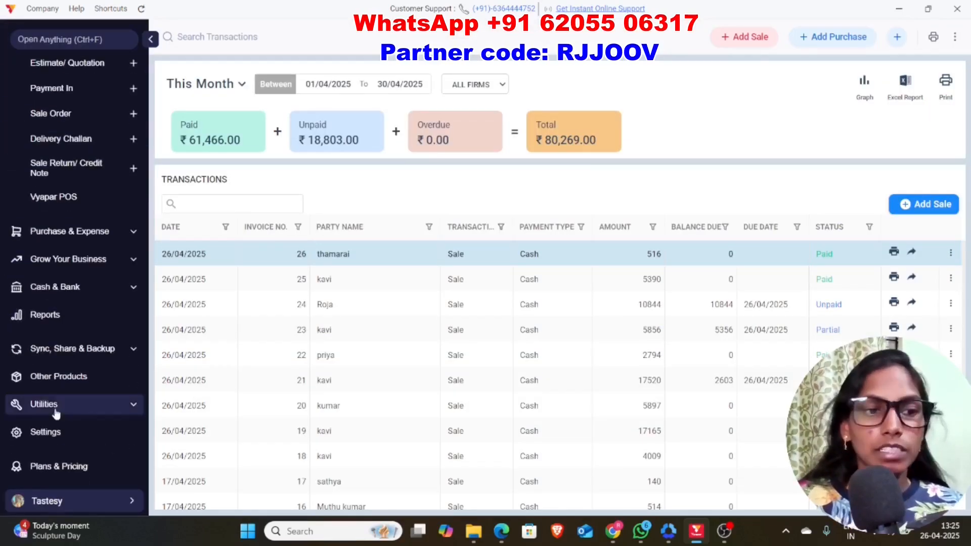
left_click(58, 440)
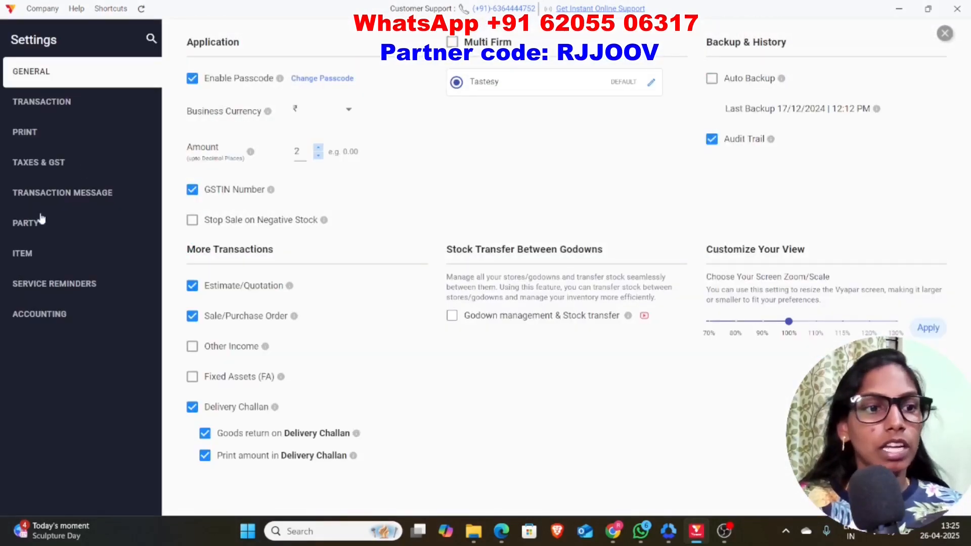
left_click(24, 132)
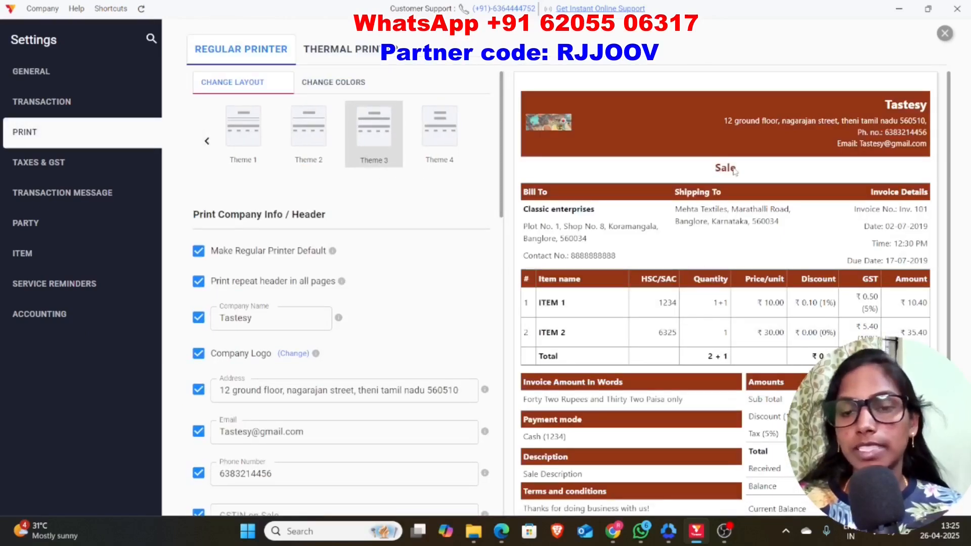
scroll(237, 303, "down", 15)
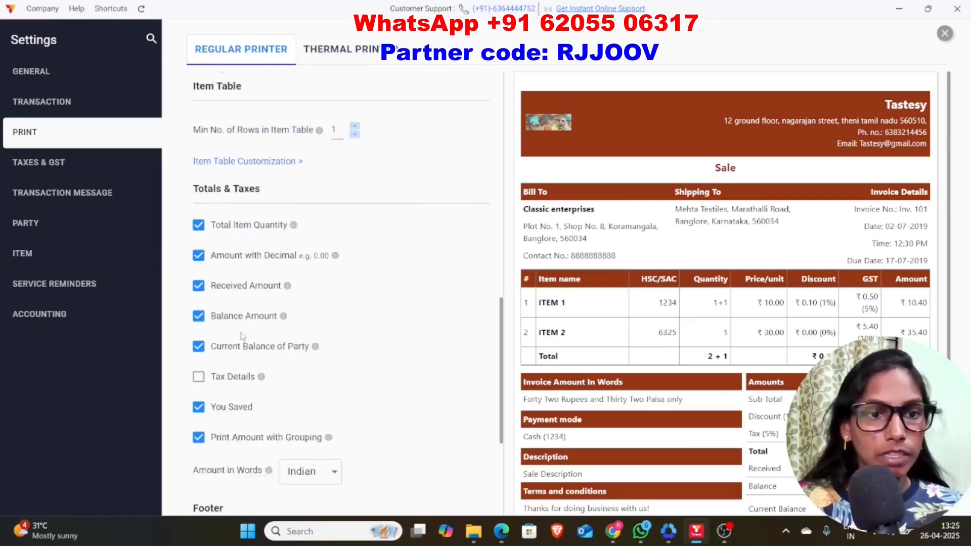
scroll(221, 273, "down", 5)
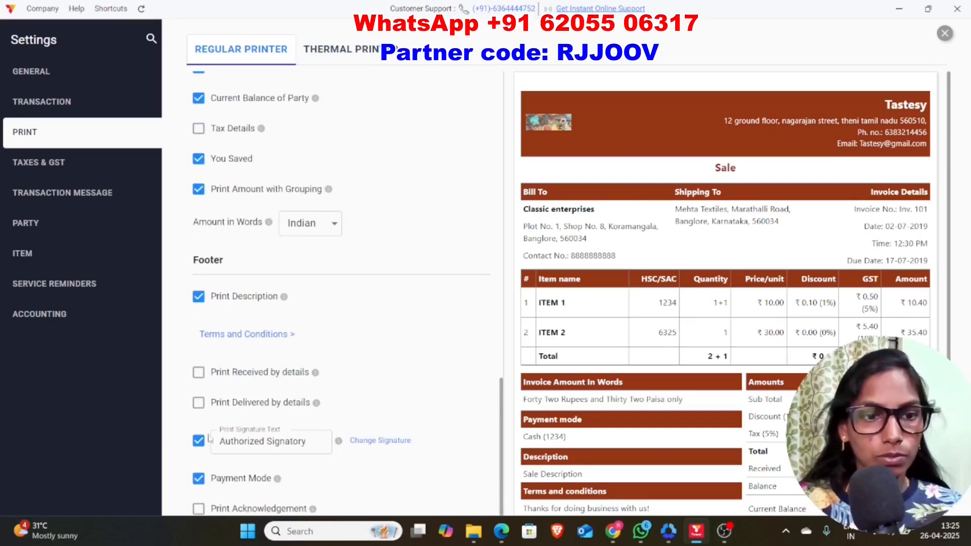
scroll(187, 151, "up", 20)
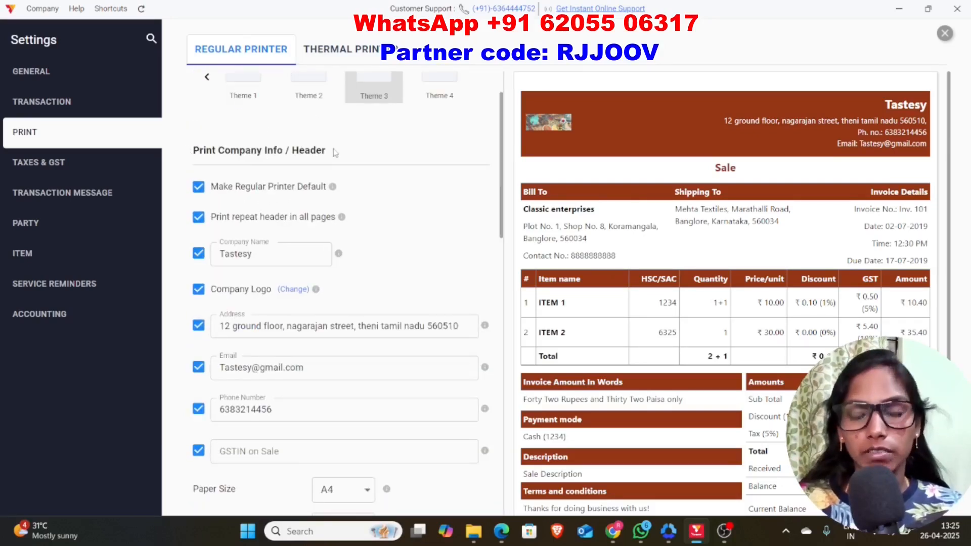
scroll(206, 293, "down", 6)
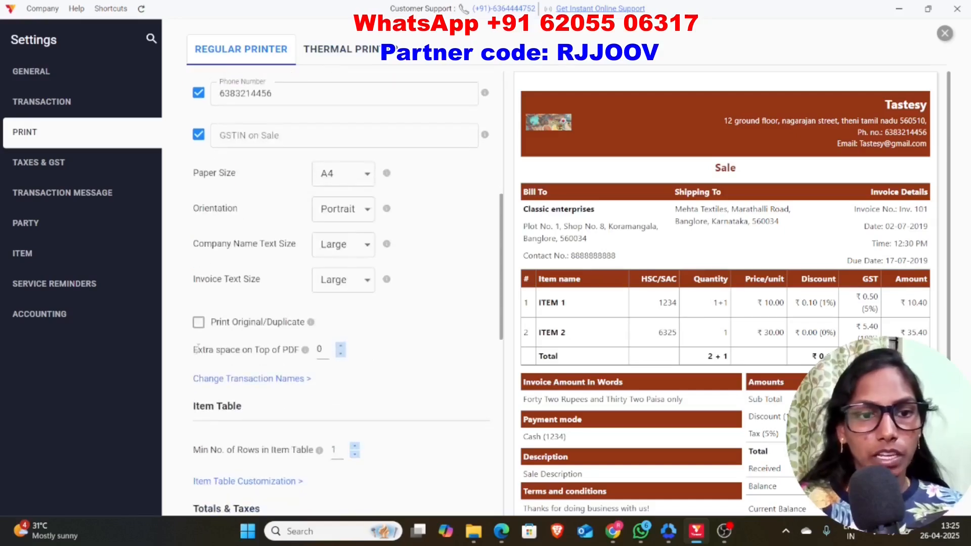
scroll(205, 323, "down", 3)
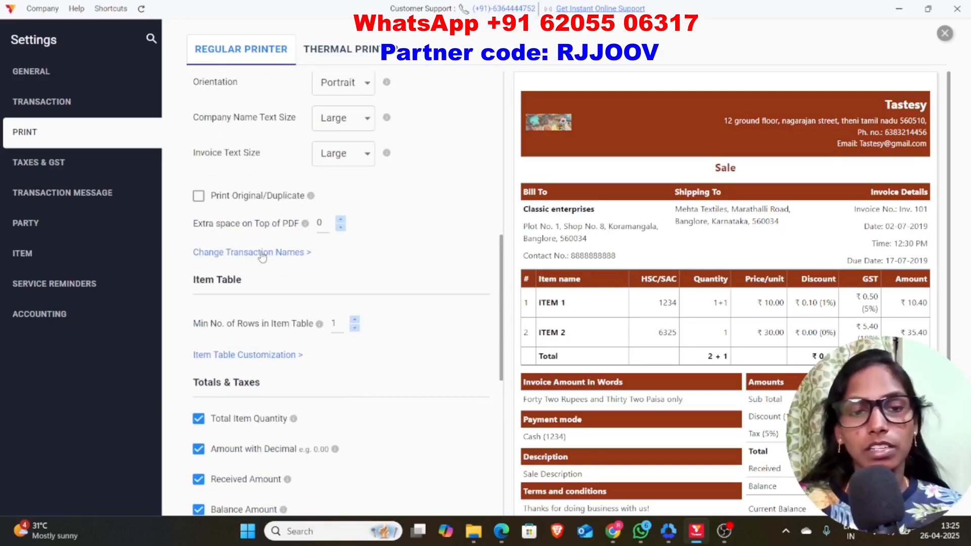
left_click(262, 252)
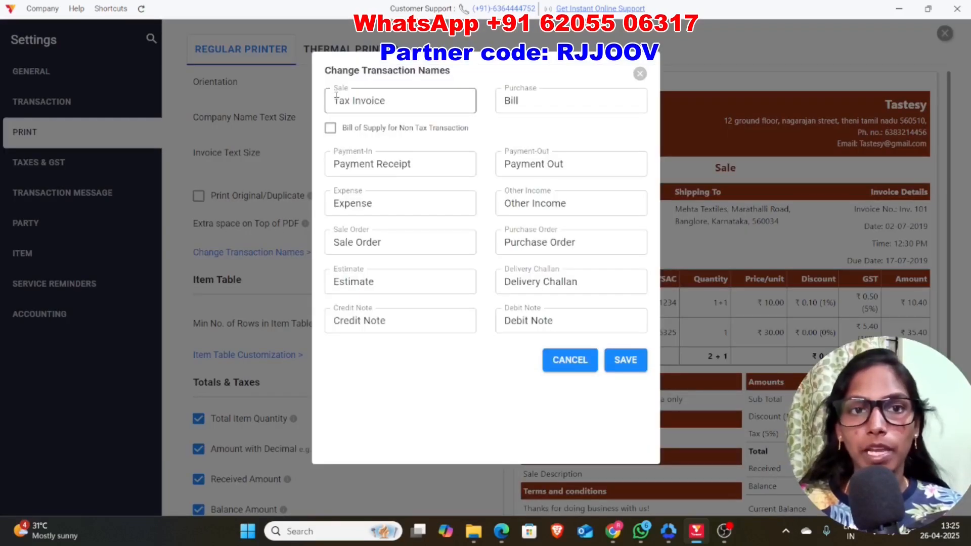
Step: Rename the Sale transaction to Invoice, save the transaction names and leave the settings
left_click_drag(387, 102, 334, 101)
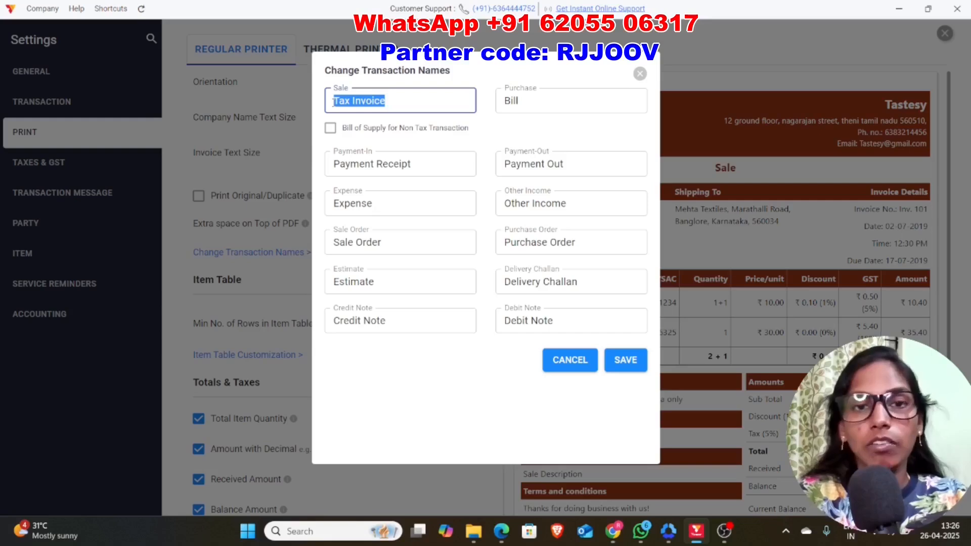
type("invoi")
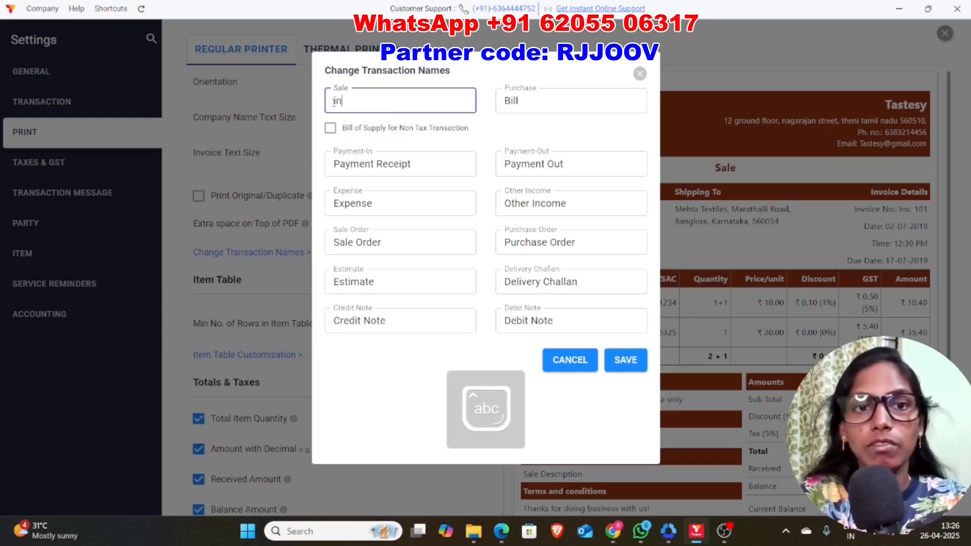
type("ce")
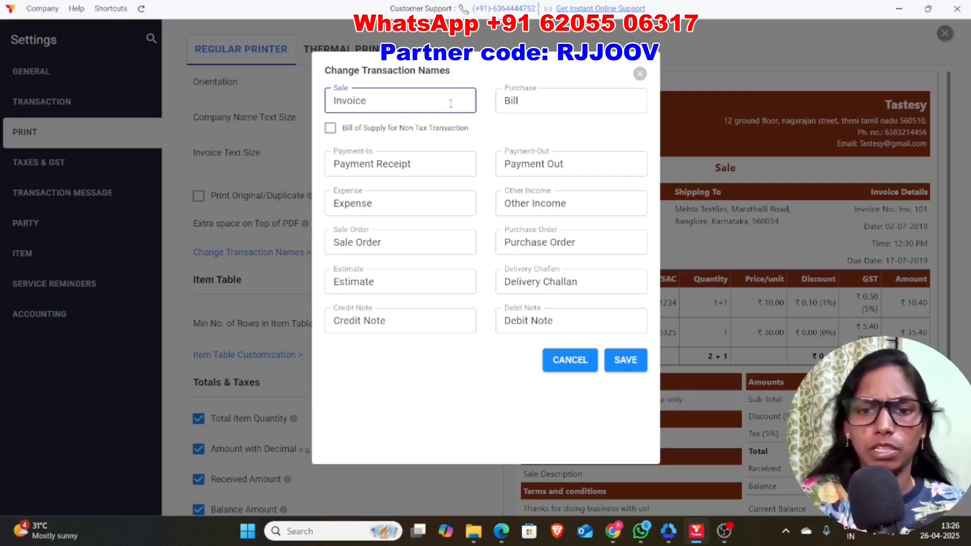
left_click(626, 360)
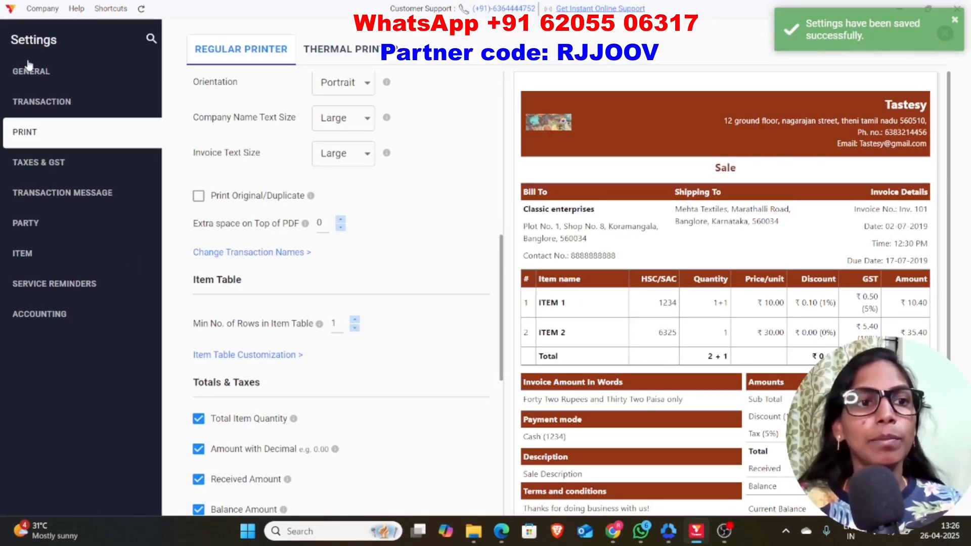
key("Escape")
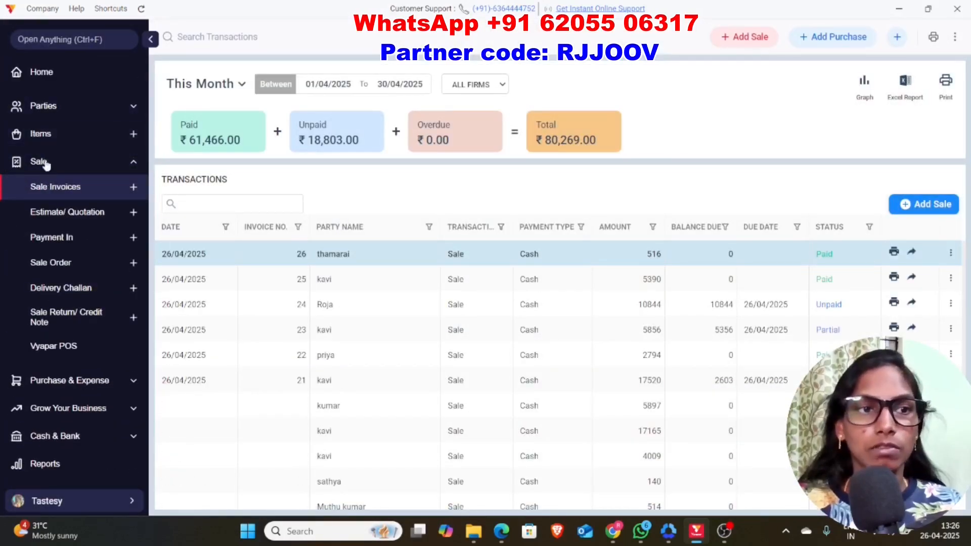
Step: Start a new credit sale and choose an existing customer with a saved billing address
left_click(746, 38)
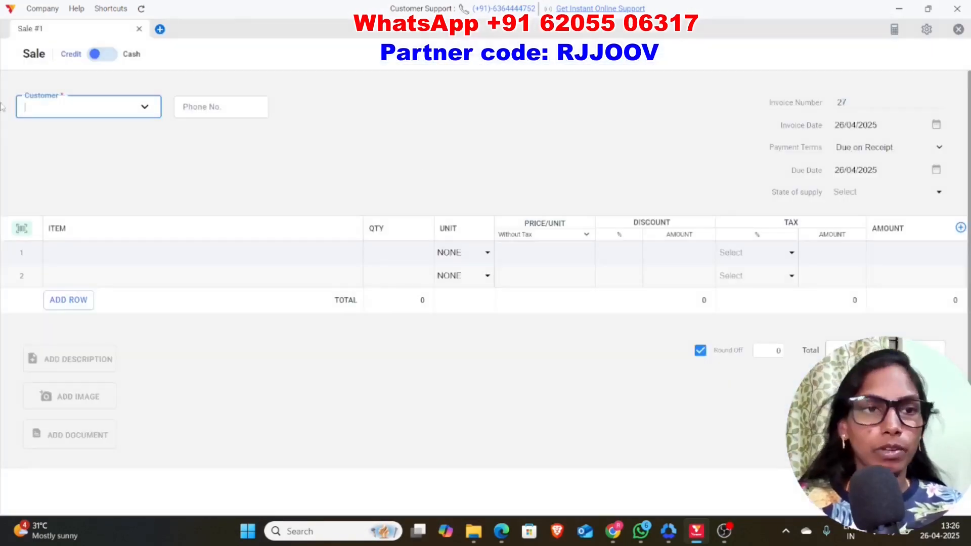
left_click(76, 107)
left_click(47, 198)
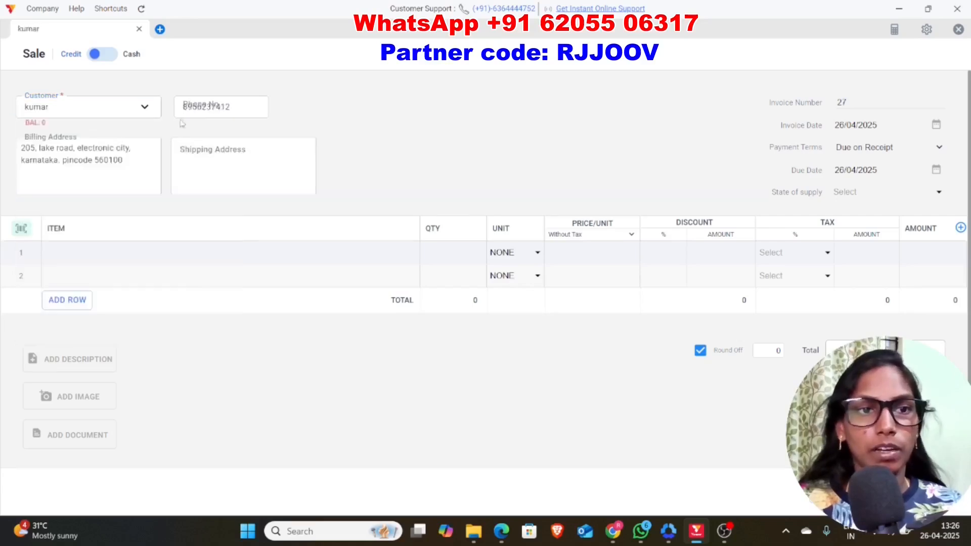
Step: Add Cpdox AZ 200mg/250mg Tablet and Crown China Grass Pista 80 Gm as the sale's items
left_click(106, 252)
left_click(107, 290)
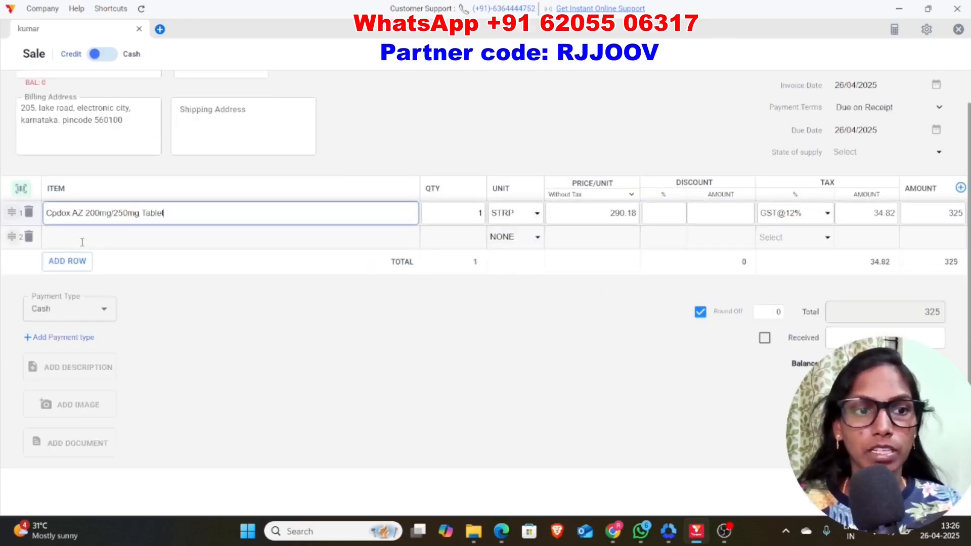
left_click(82, 242)
left_click(87, 314)
Step: Record 364 as the received amount and save the sale to show its invoice preview
scroll(728, 319, "down", 1)
left_click(866, 297)
type("364")
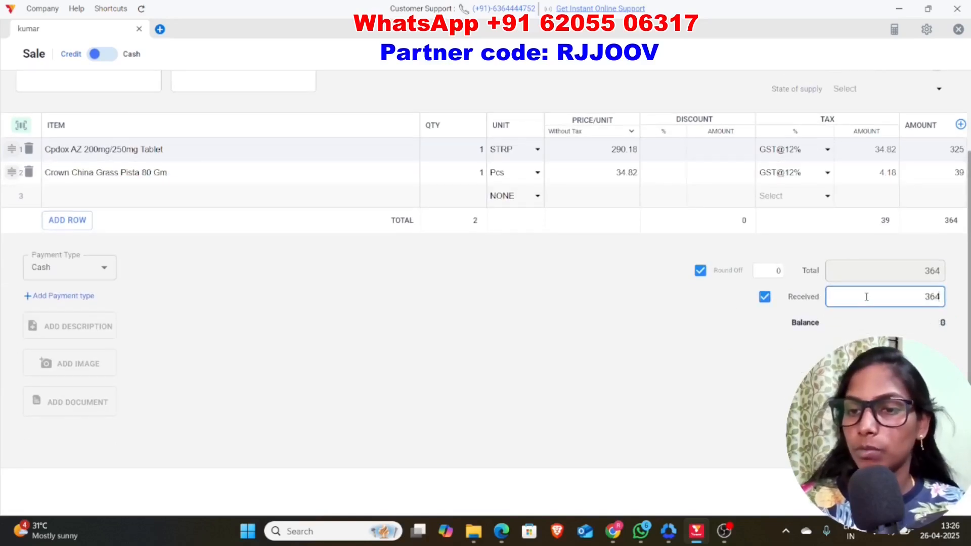
left_click(933, 492)
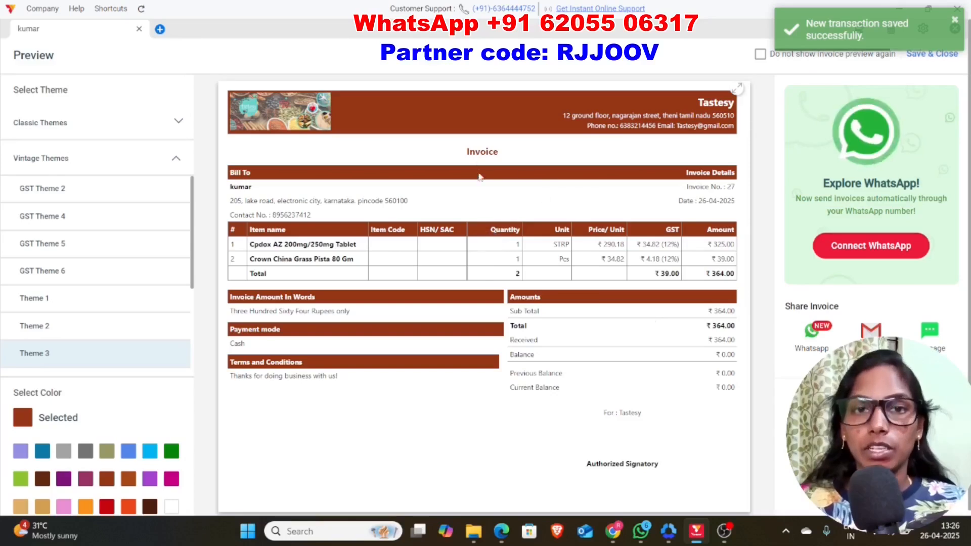
Step: Examine the title, item table, header and available themes in the new invoice's preview, and save and close it
left_click_drag(463, 151, 500, 159)
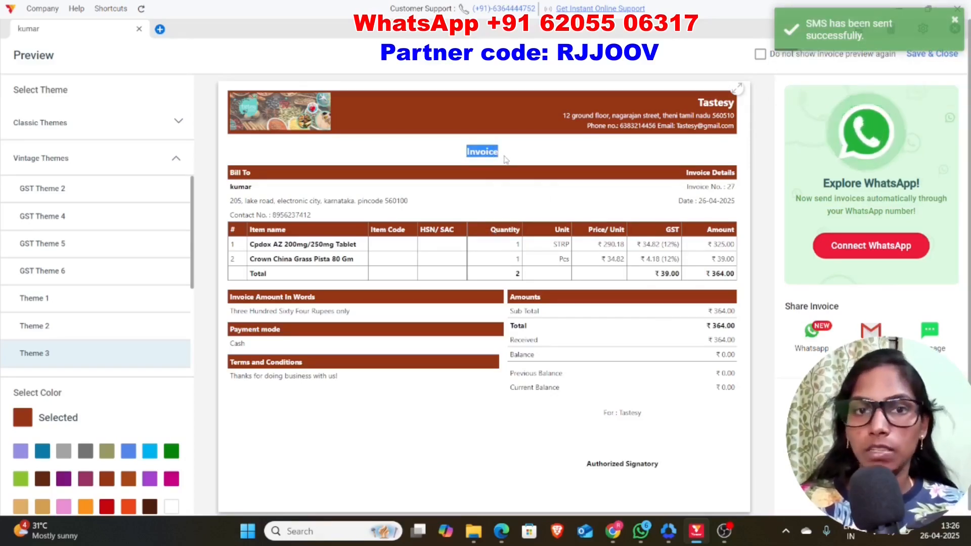
left_click(506, 160)
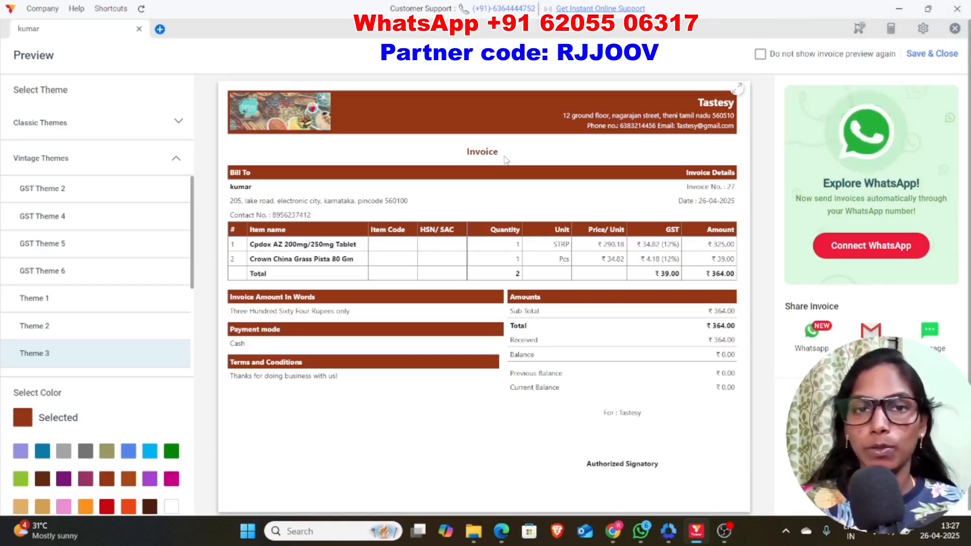
left_click_drag(506, 159, 456, 159)
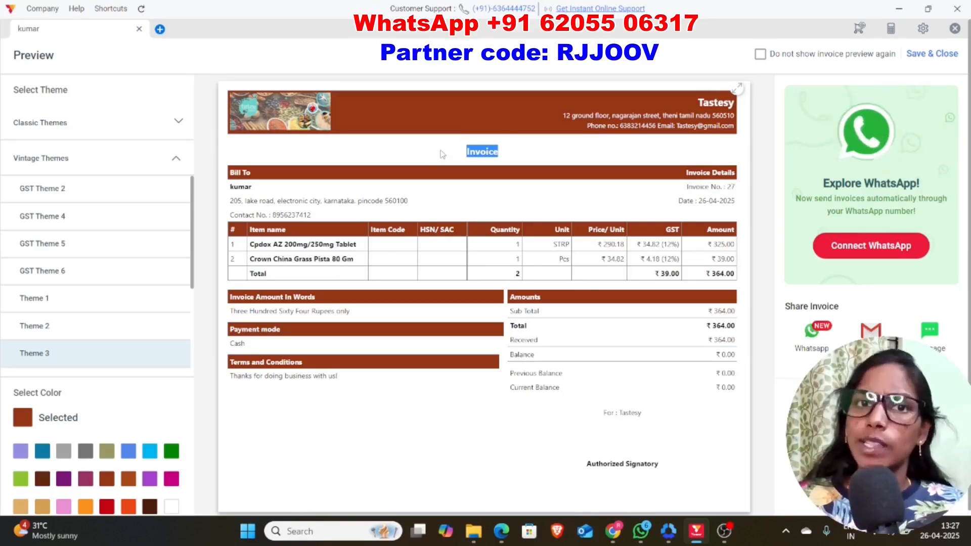
scroll(59, 291, "down", 3)
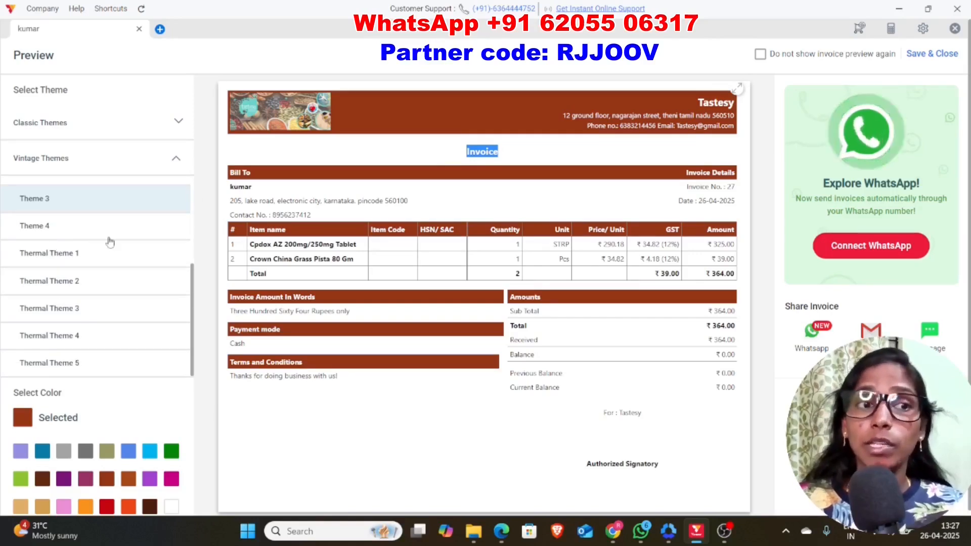
left_click_drag(743, 236, 271, 244)
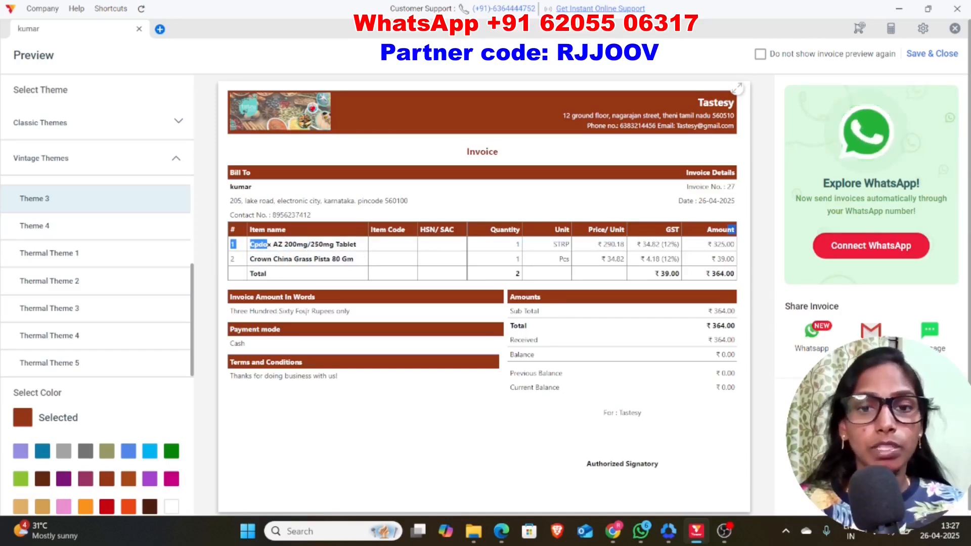
scroll(573, 324, "down", 1)
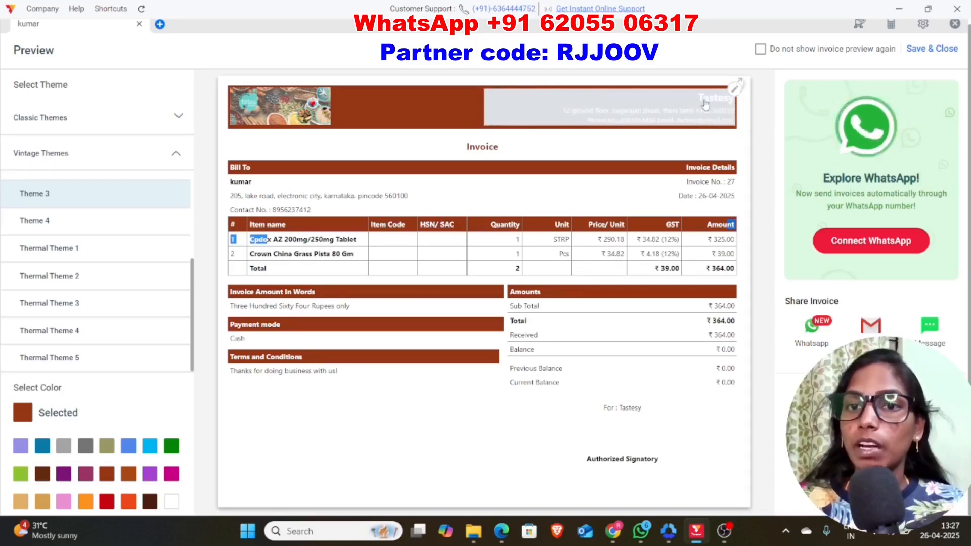
mouse_move(273, 134)
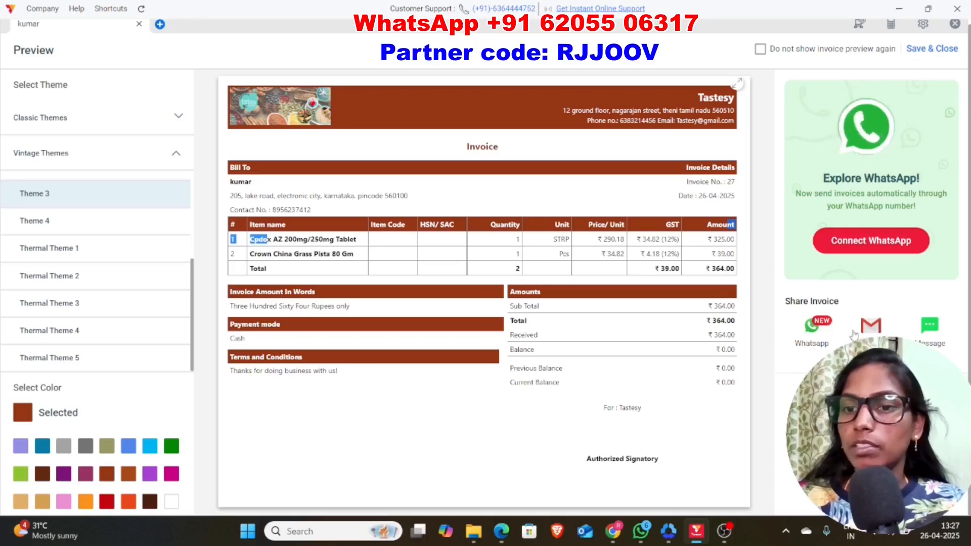
left_click(932, 49)
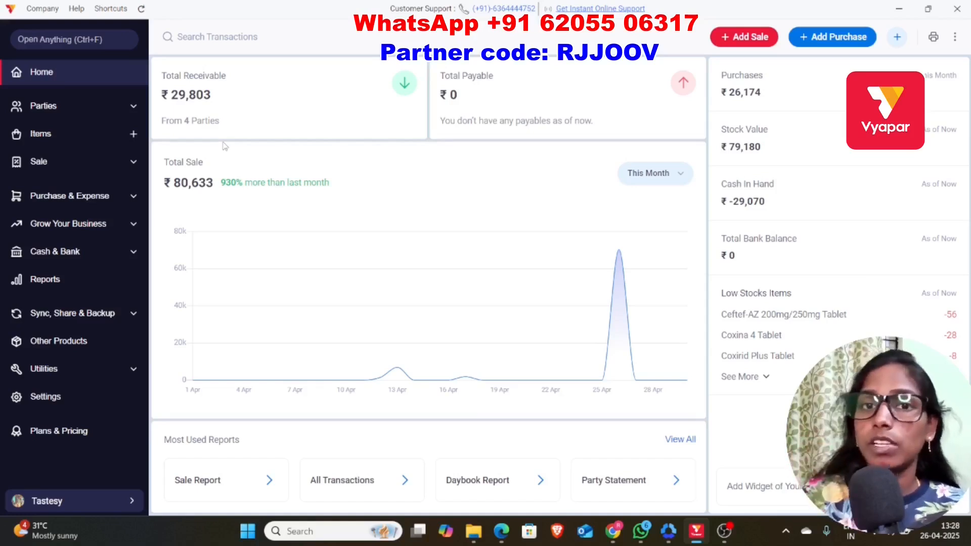
Step: Browse the one-year plans for buying multiple licenses, with the added Gold Mobile and Gold Desktop plans removed
left_click(64, 432)
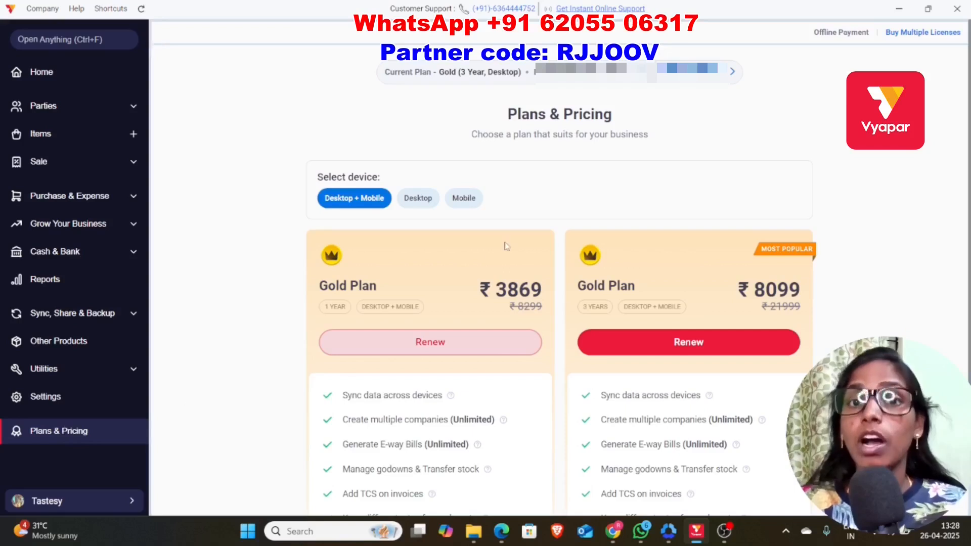
left_click(892, 36)
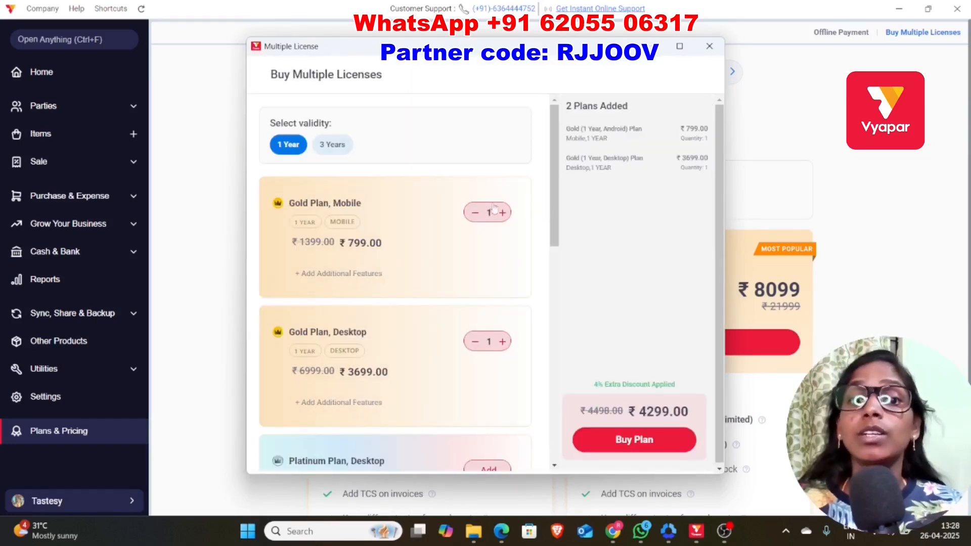
left_click(474, 213)
left_click(474, 342)
scroll(456, 227, "down", 5)
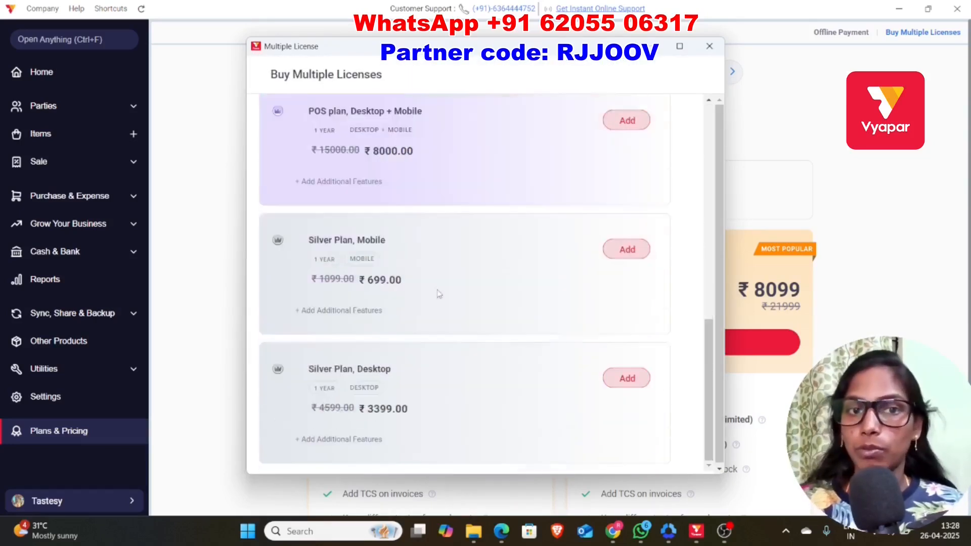
scroll(438, 282, "up", 5)
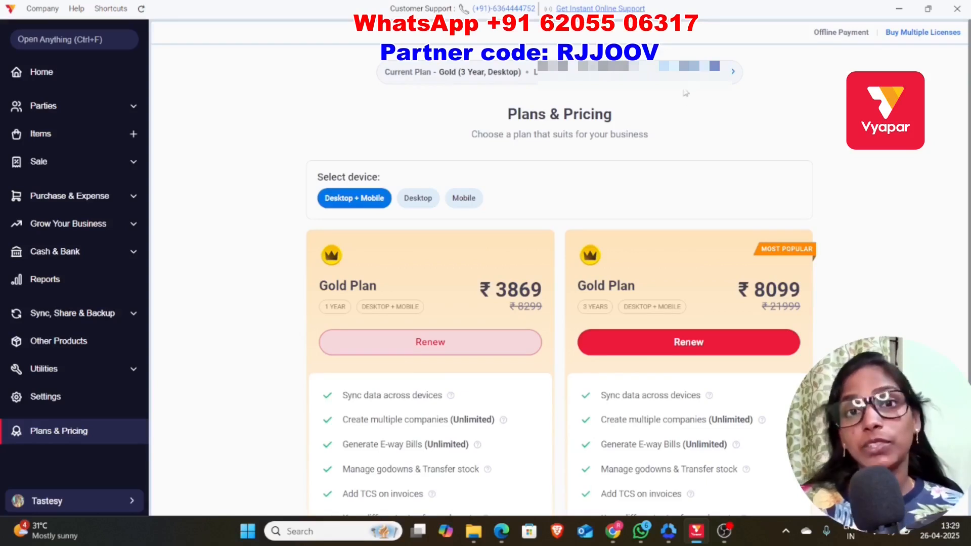
Step: Examine the features included in the one-year and three-year Gold Desktop + Mobile plans
scroll(665, 183, "down", 3)
scroll(666, 184, "down", 1)
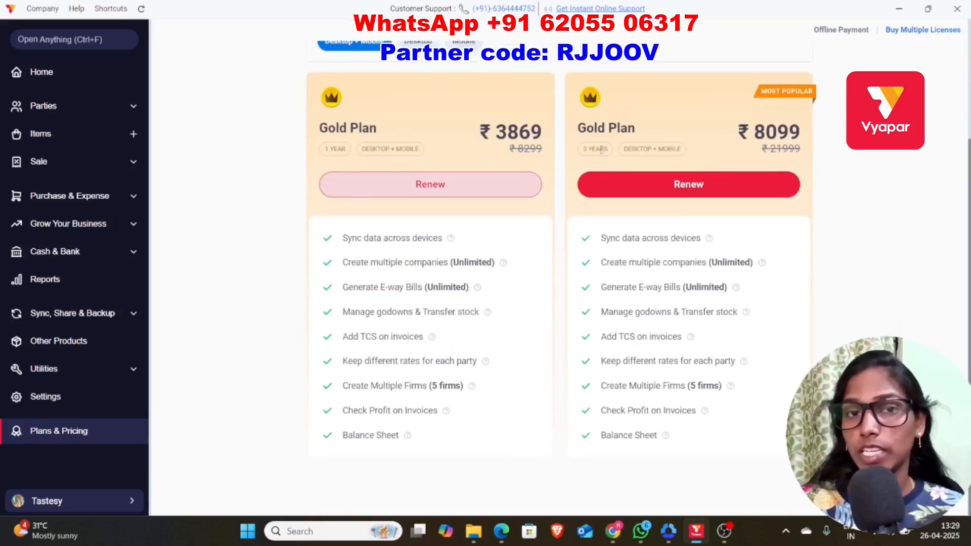